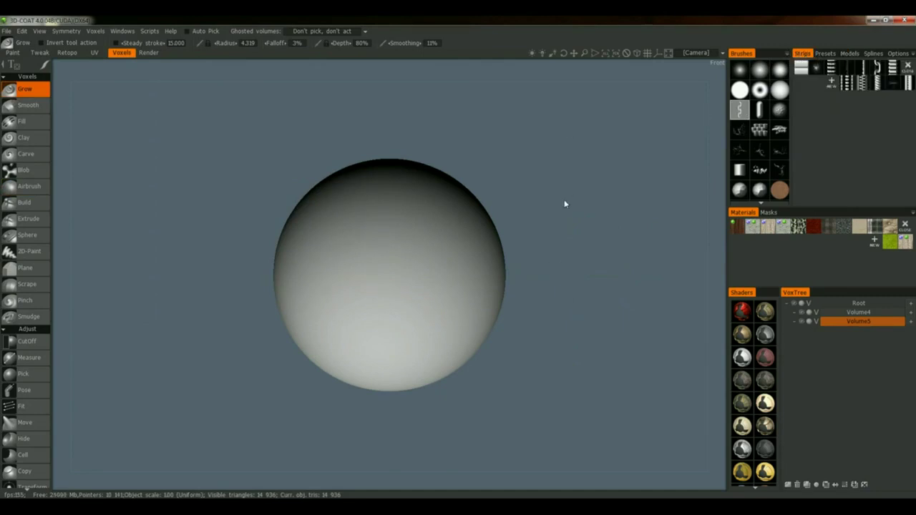
- Activate the Move tool and reduce its brush radius to about 5.57
scroll(22, 361, "down", 5)
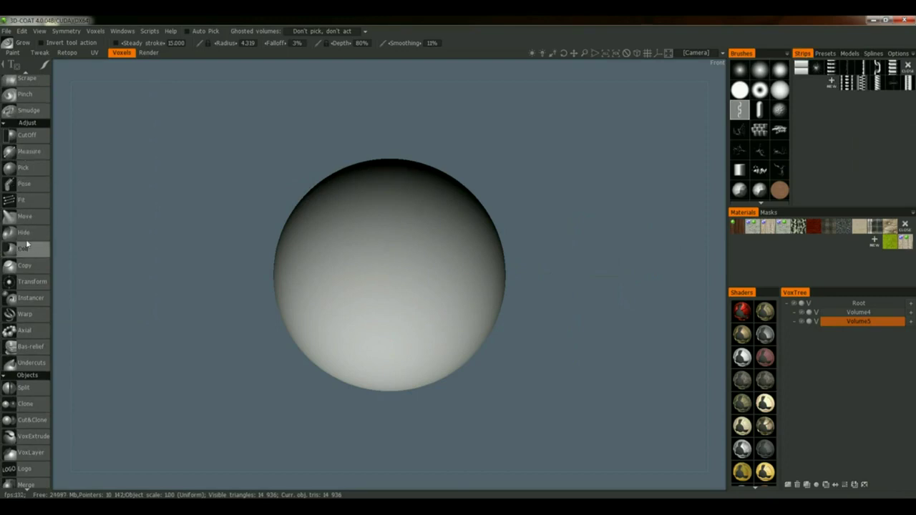
left_click(25, 216)
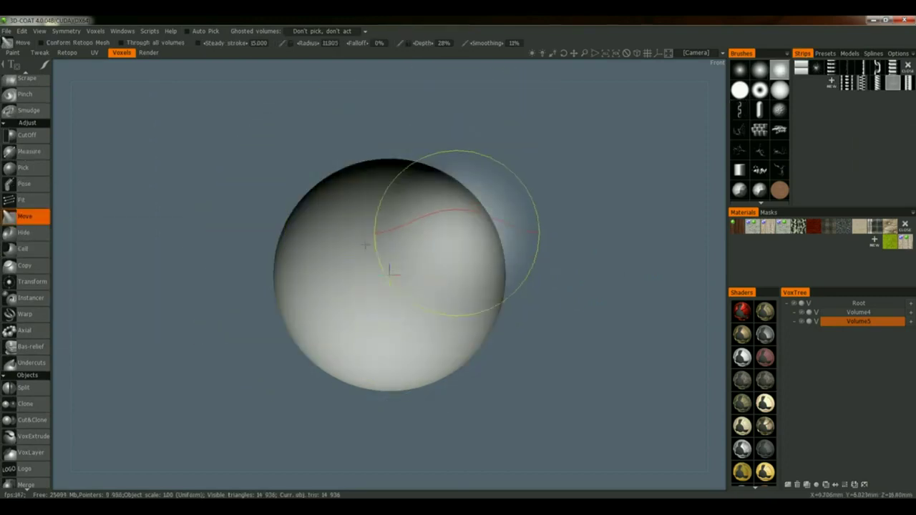
right_click_drag(365, 244, 322, 244)
- Try pulling the sphere's surface outward on both sides and reshaping its middle with the Move brush, then undo the deformations
mouse_move(453, 235)
left_mouse_down()
mouse_move(535, 205)
mouse_move(577, 205)
left_mouse_up()
left_click_drag(373, 244, 243, 217)
left_click_drag(353, 197, 406, 279)
key("ctrl+z")
key("ctrl+z")
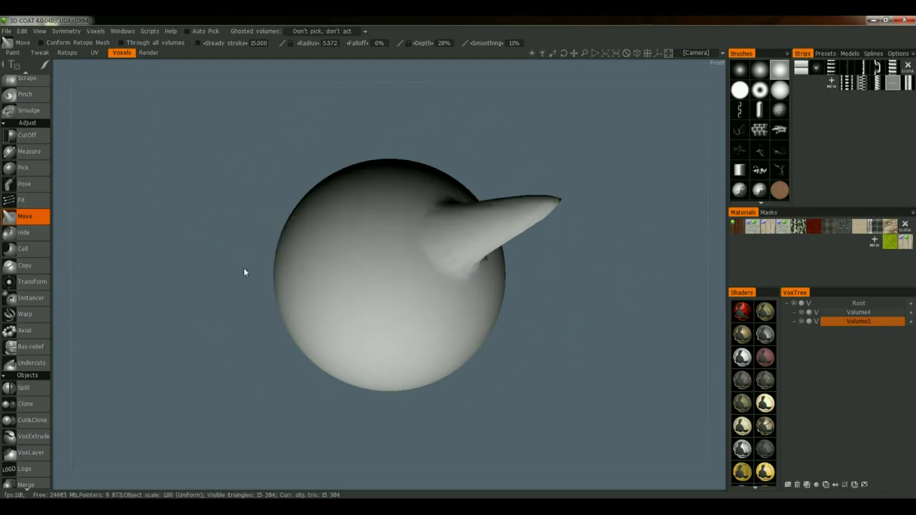
key("ctrl+z")
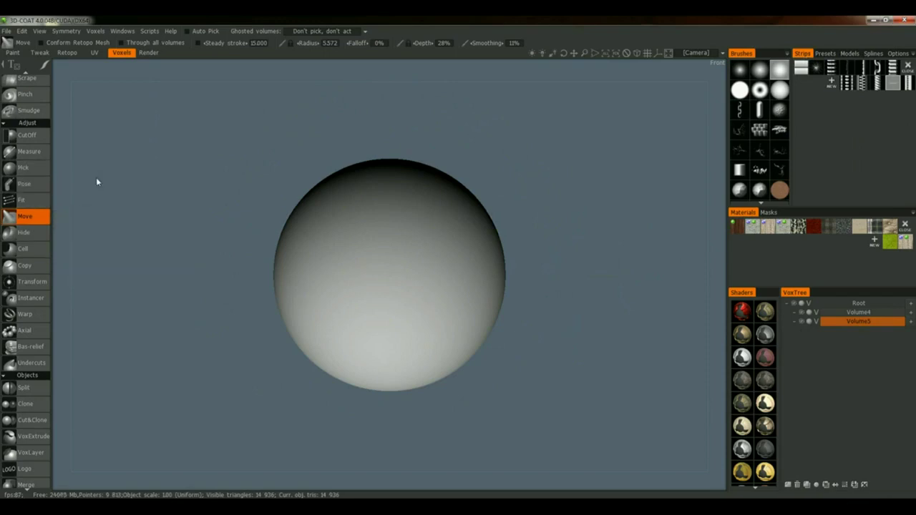
- Pull a long spike out of the sphere's upper right side and select it with the Pose tool in Line mode
left_click_drag(470, 225, 675, 194)
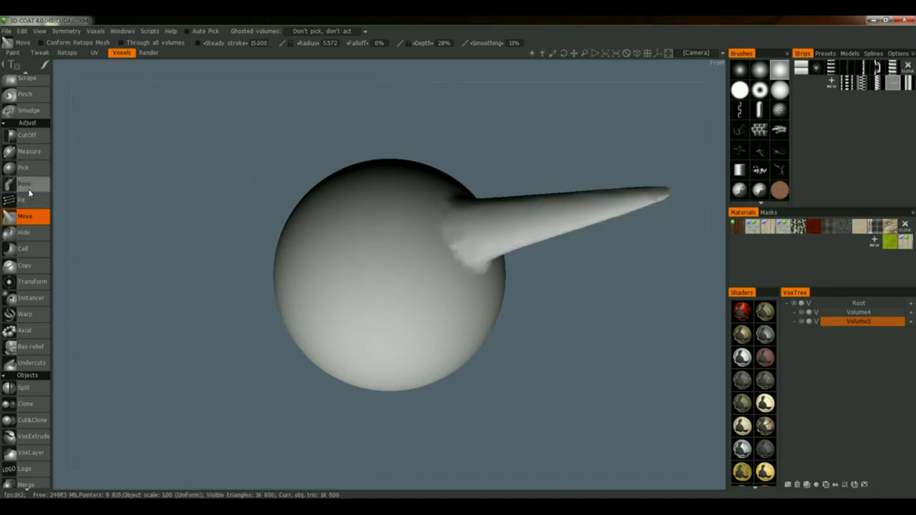
left_click(24, 184)
left_click_drag(463, 232, 656, 211)
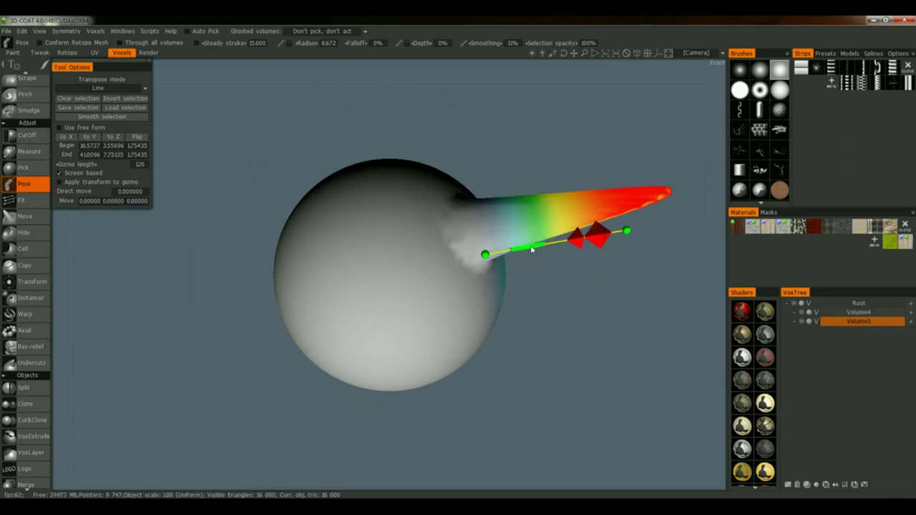
- Reshape the selected spike with the Pose gizmo, moving it outward, rotating it upward and scaling it down slightly
left_click_drag(598, 240, 609, 233)
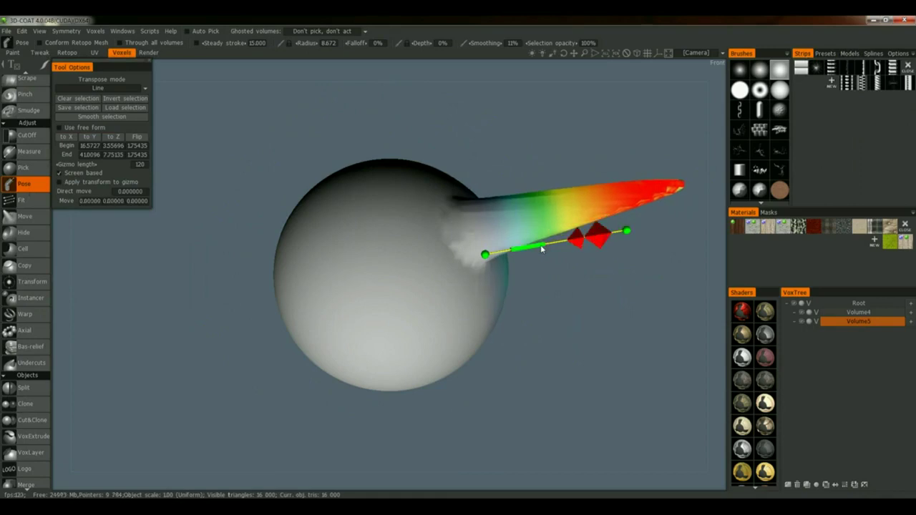
left_click(541, 246)
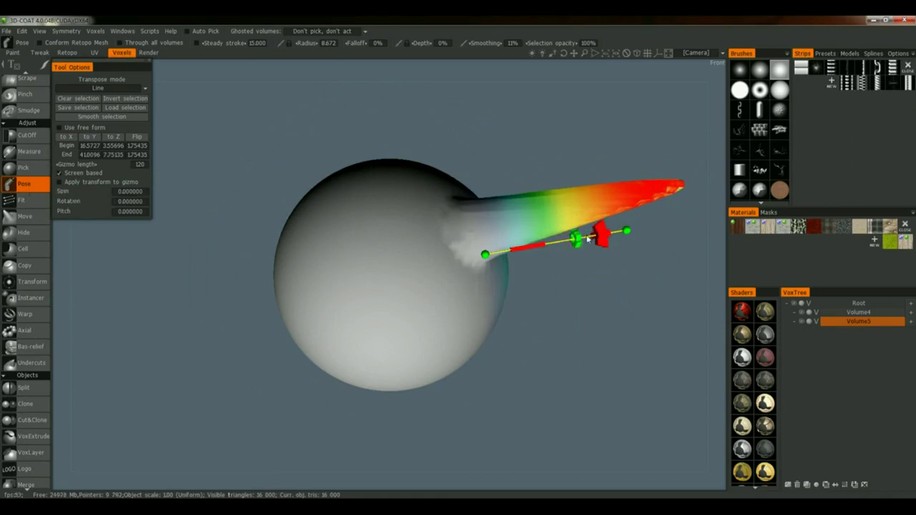
mouse_move(598, 229)
left_mouse_down()
mouse_move(592, 217)
mouse_move(588, 226)
left_mouse_up()
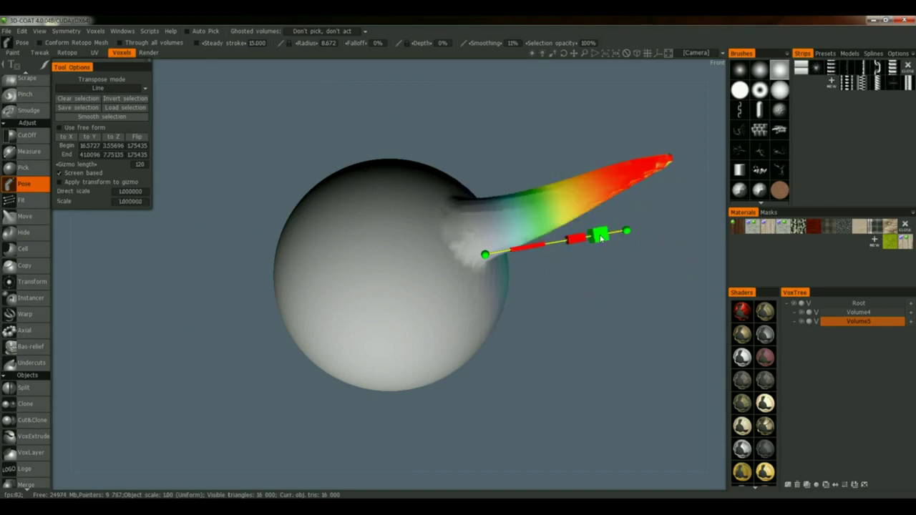
left_click_drag(601, 236, 587, 239)
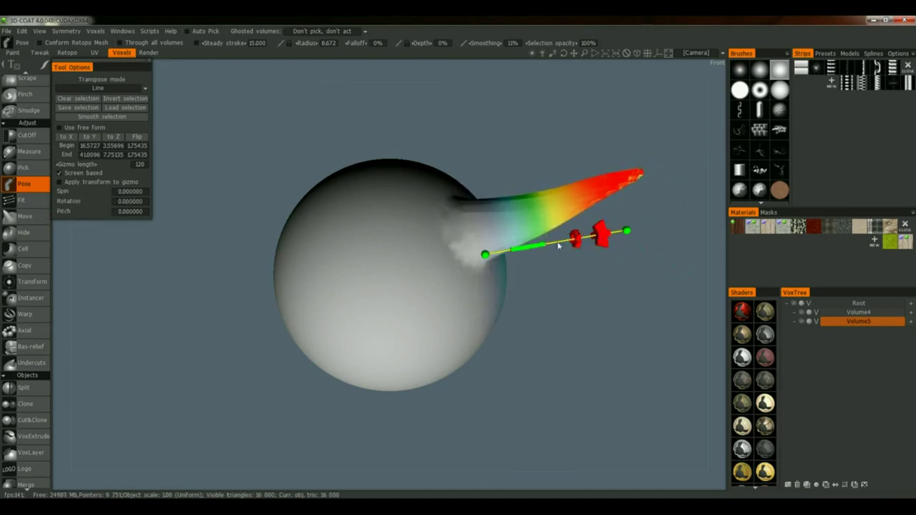
- Try rotating the spike further upward with the Pose gizmo, then undo that rotation
left_click_drag(601, 236, 565, 254)
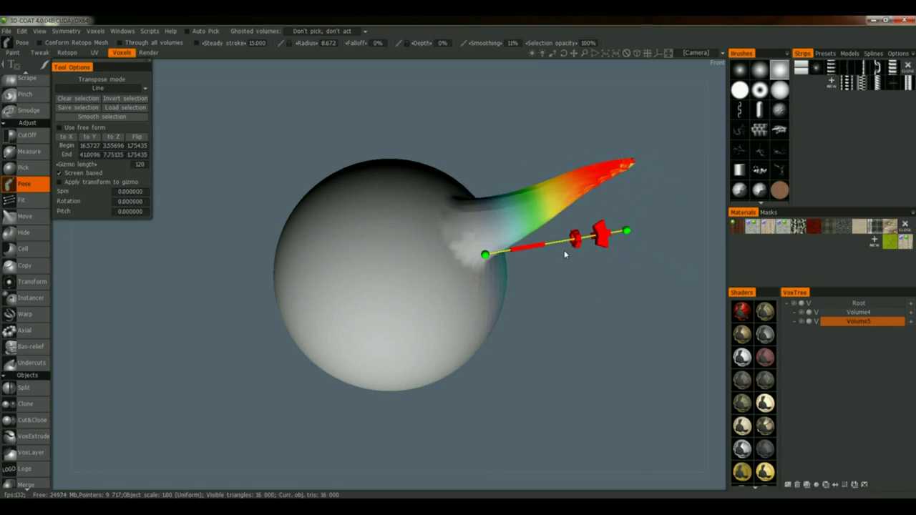
key("ctrl+z")
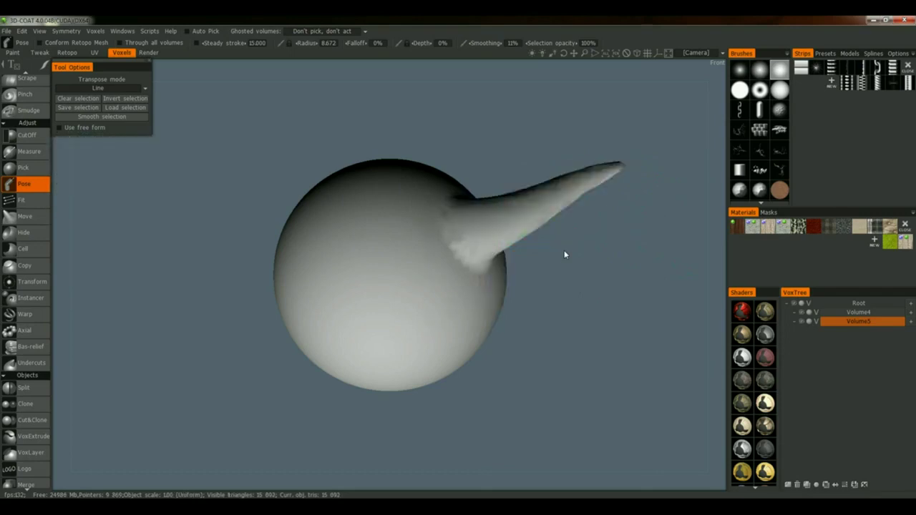
key("ctrl+y")
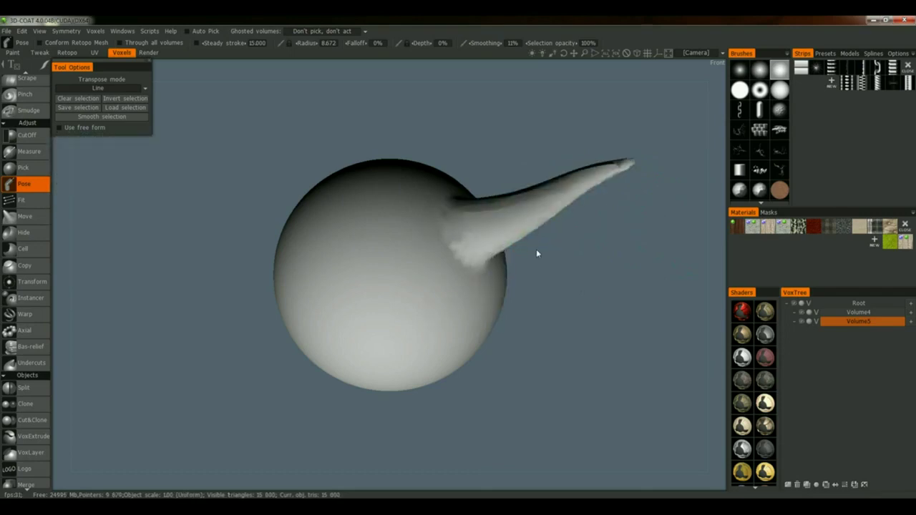
key("ctrl+z")
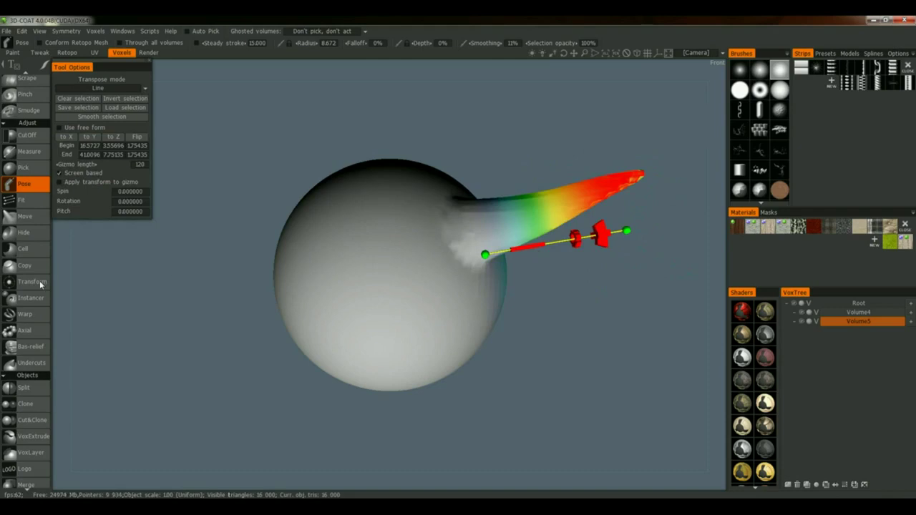
- Select the spike again with the Pose tool's Line mode and rotate it downward so that it bends below its base
left_click(32, 282)
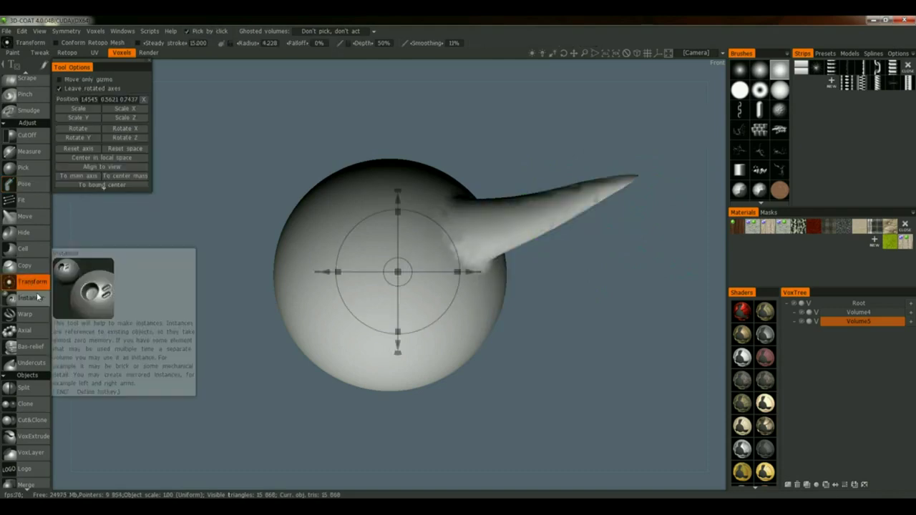
left_click(24, 184)
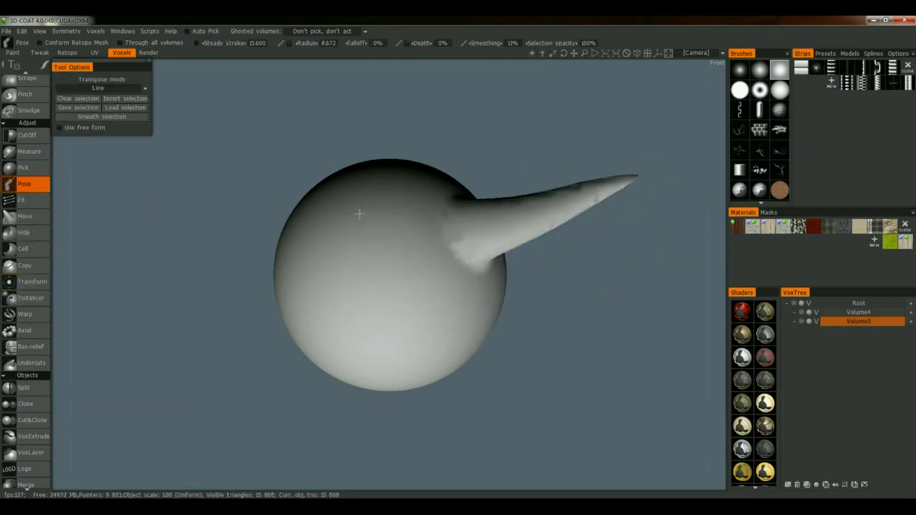
left_click_drag(446, 226, 600, 190)
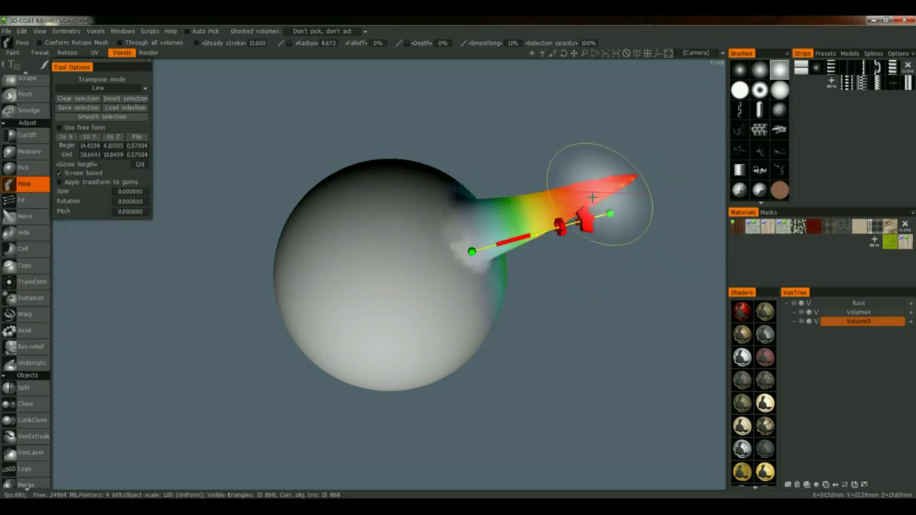
left_click_drag(588, 227, 587, 308)
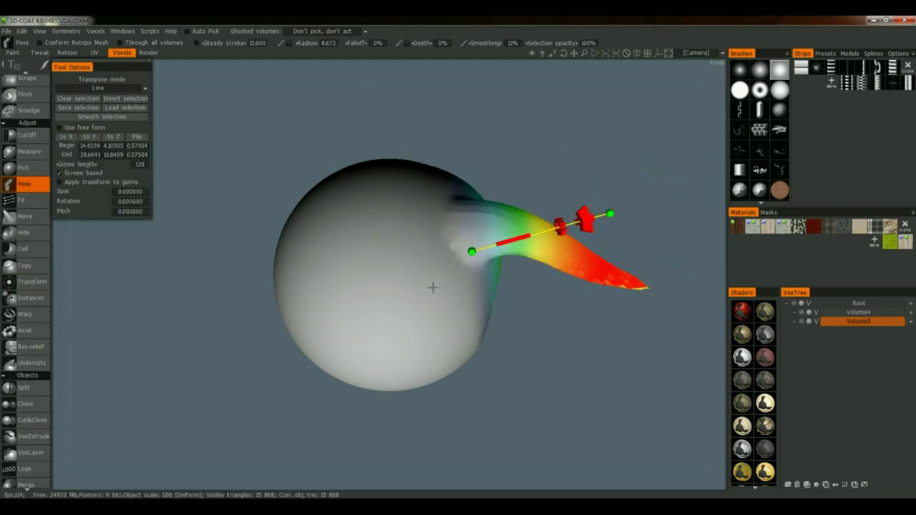
- Try cutting off the sphere's top with the Carve tool and a rectangular stroke, then undo the cut
left_click(25, 265)
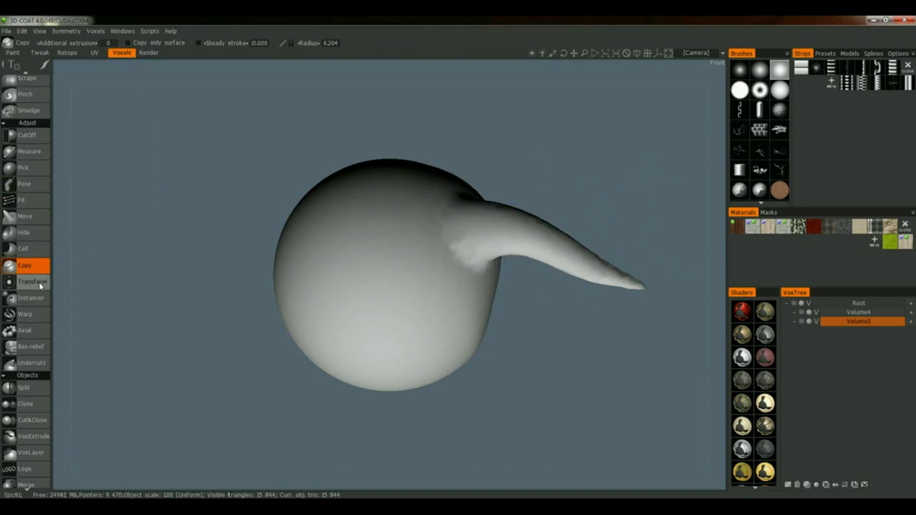
scroll(35, 179, "down", 1)
scroll(37, 279, "up", 10)
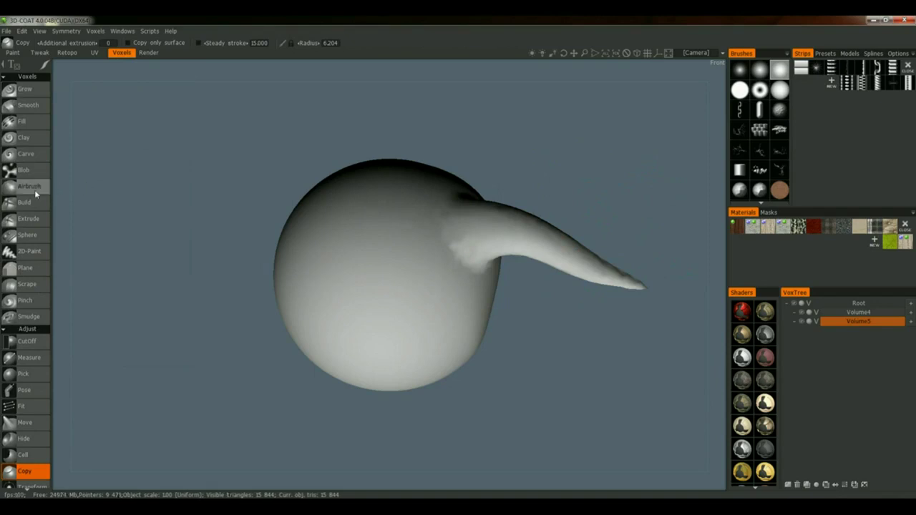
left_click(26, 154)
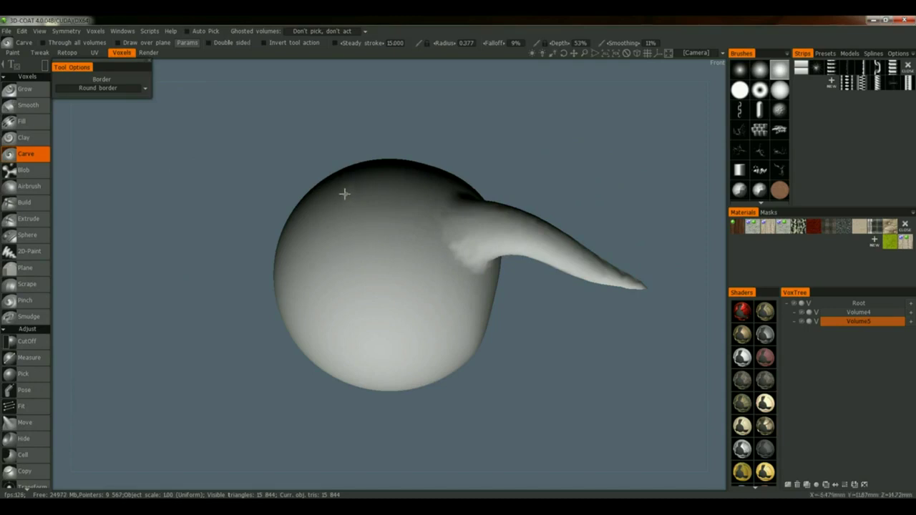
key("e")
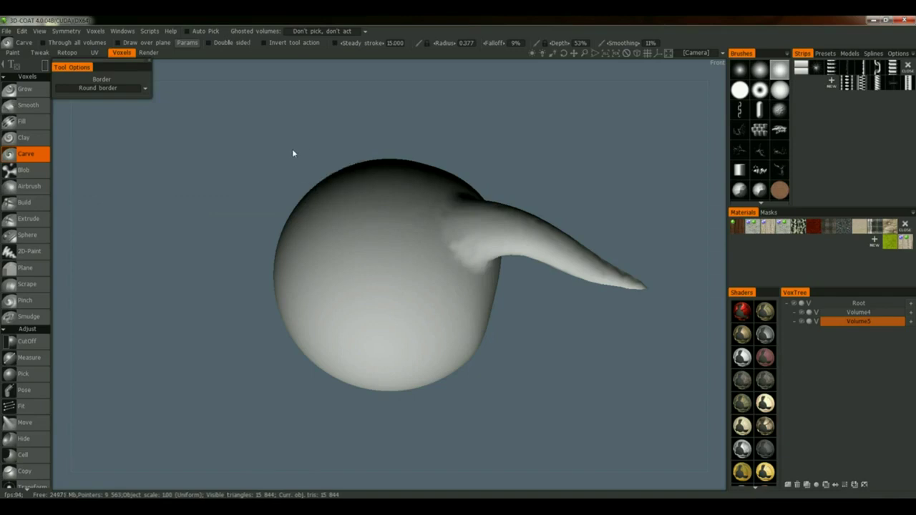
left_click_drag(276, 152, 483, 189)
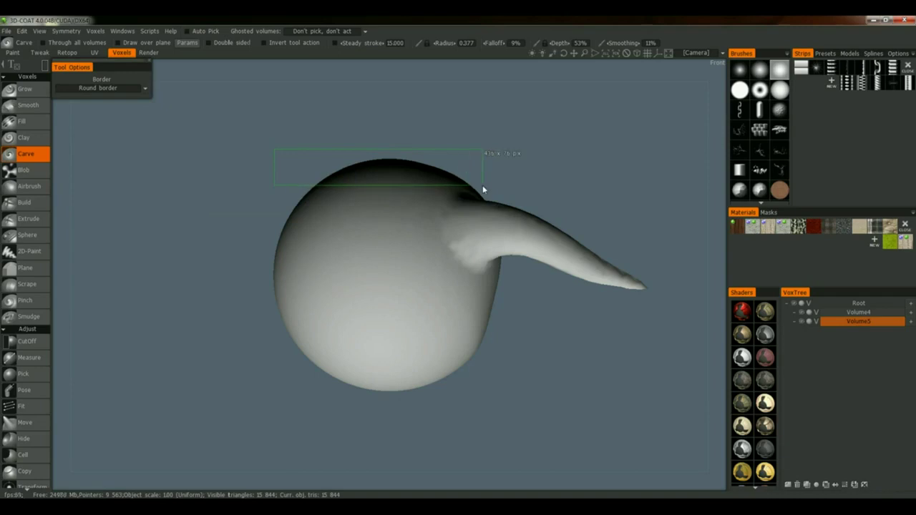
mouse_move(483, 188)
left_mouse_down()
mouse_move(418, 242)
mouse_move(517, 245)
left_mouse_up()
middle_click_drag(518, 247, 527, 220)
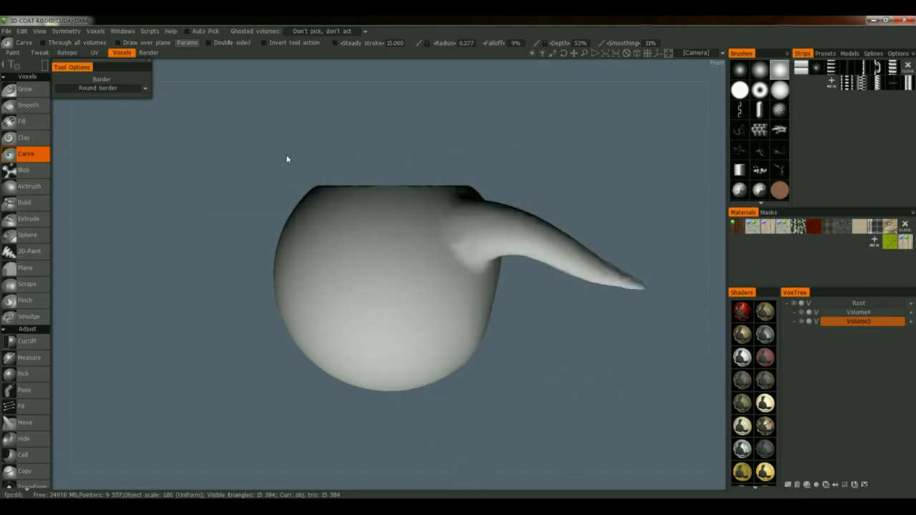
key("ctrl+z")
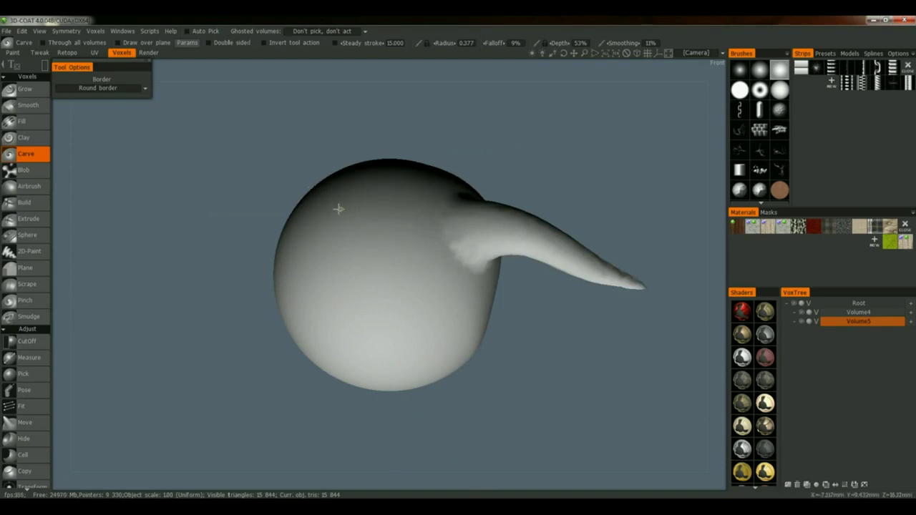
- Try adding a rectangular block over the sphere's top with the Carve tool, then undo it
left_click_drag(434, 276, 457, 137)
left_click_drag(557, 157, 536, 172)
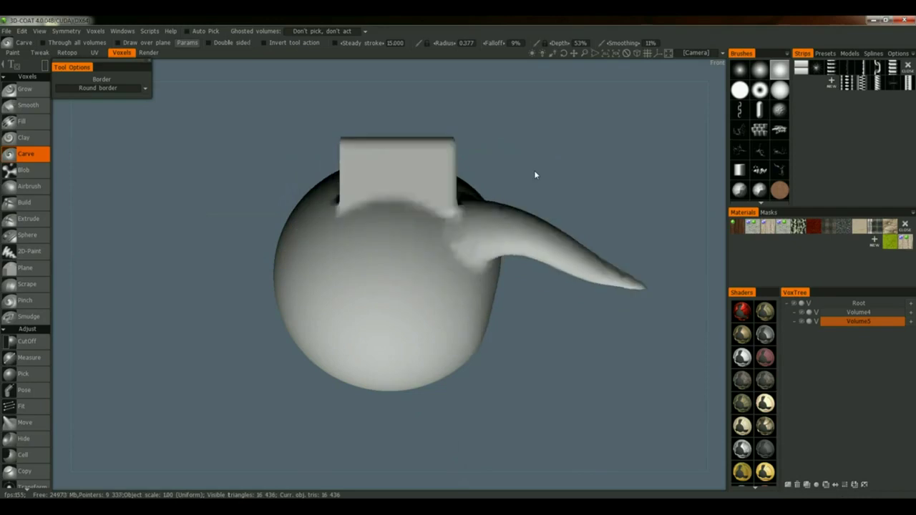
key("ctrl+z")
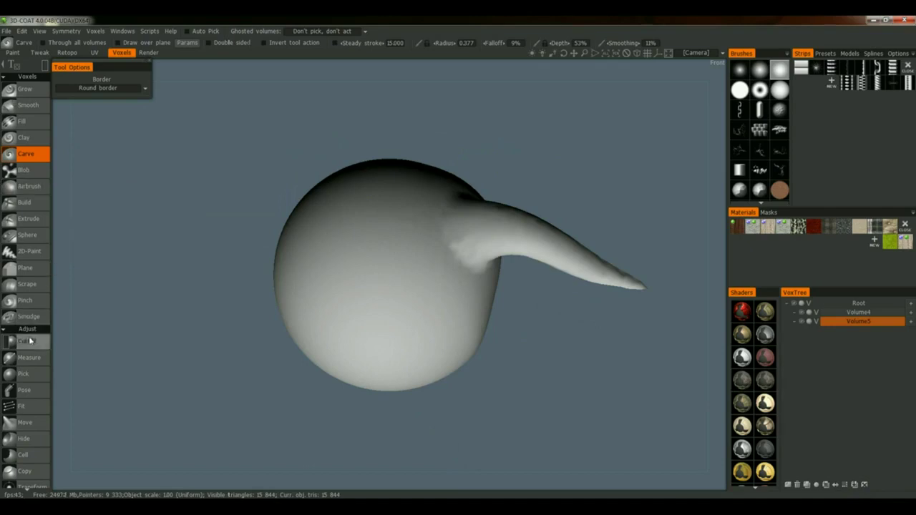
- Try raising the sphere's top with the Build tool using rectangular selections, then undo the changes
left_click(33, 192)
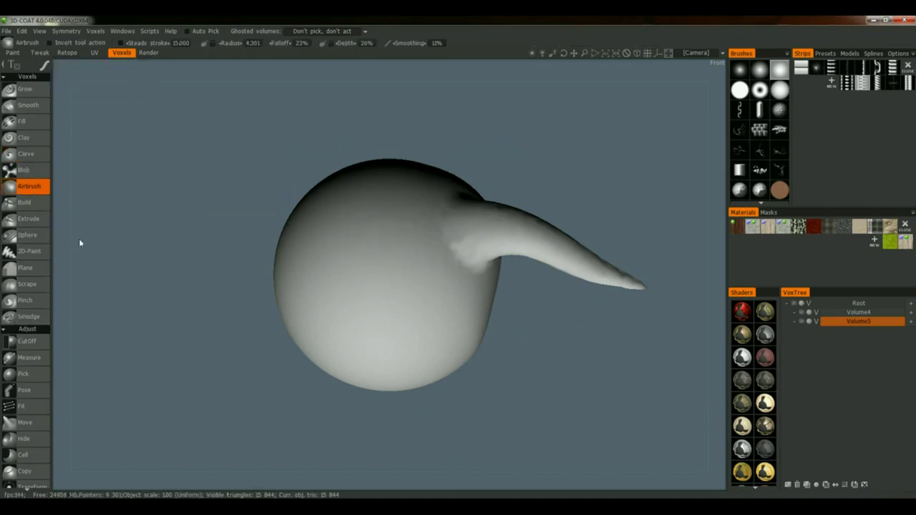
left_click(32, 203)
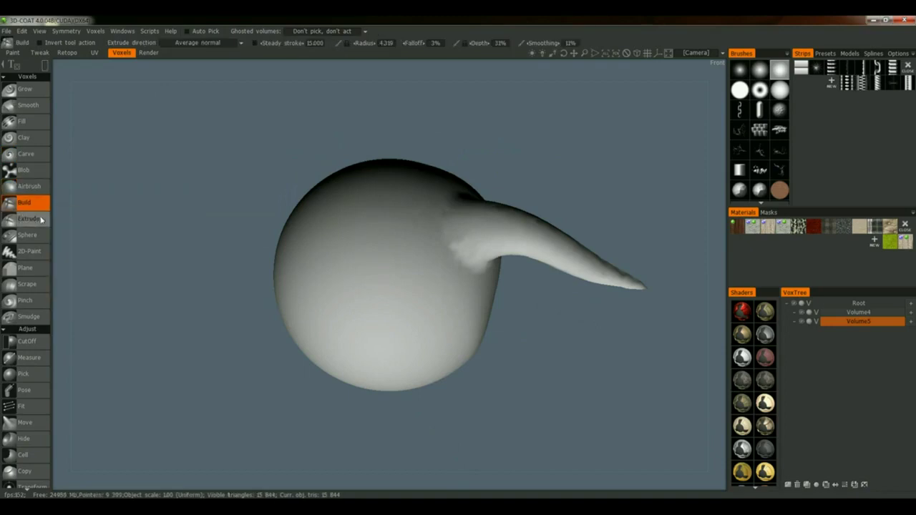
mouse_move(347, 162)
left_mouse_down()
mouse_move(365, 173)
mouse_move(468, 191)
left_mouse_up()
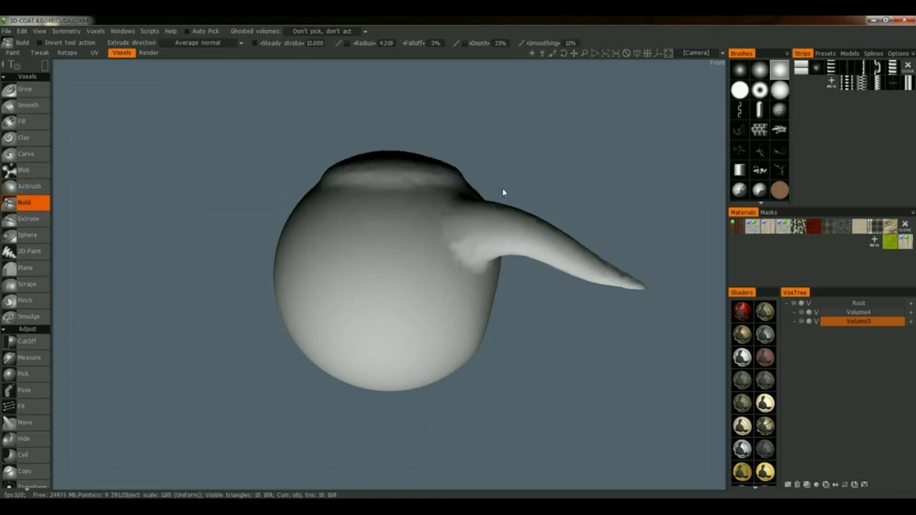
key("ctrl+z")
left_click_drag(283, 148, 513, 190)
key("ctrl+z")
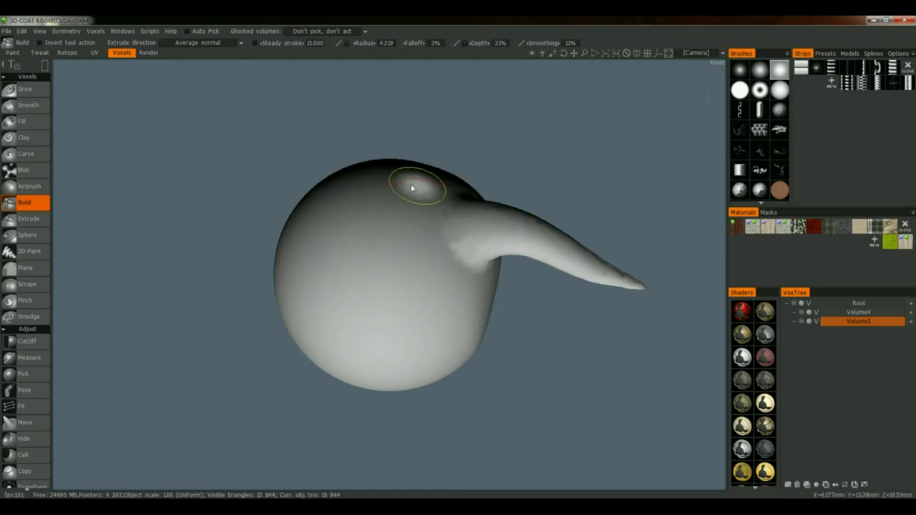
- Try raising the sphere's upper edge with the Build tool using freeform closed-shape stroke modes, and undo the change
key("e")
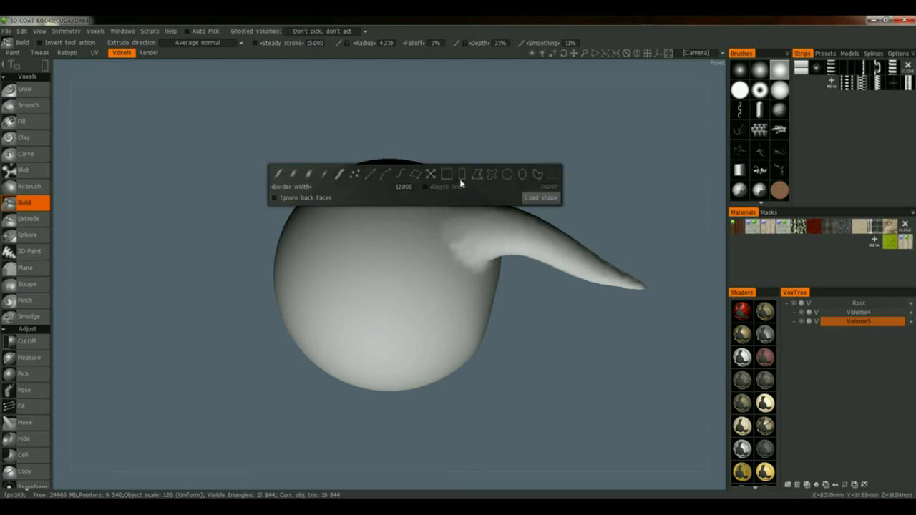
left_click(537, 173)
key("e")
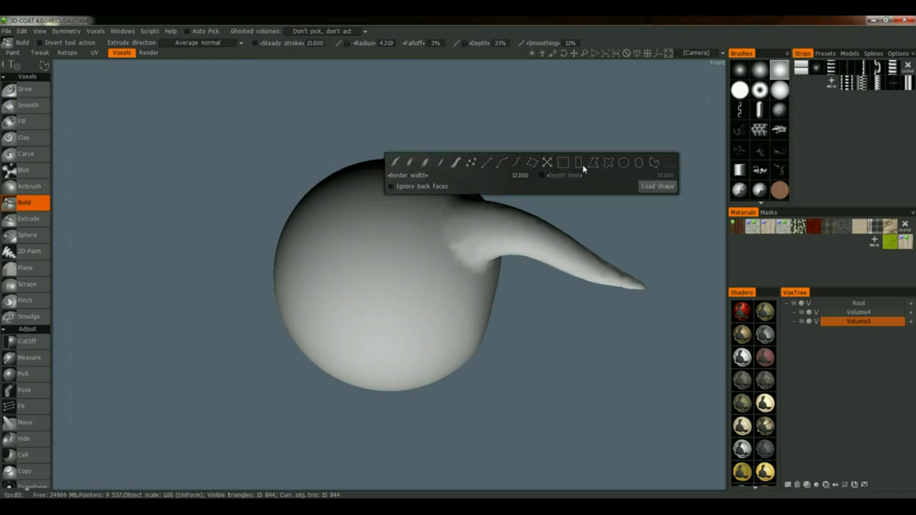
left_click(606, 163)
mouse_move(454, 171)
left_mouse_down()
mouse_move(315, 191)
mouse_move(429, 179)
mouse_move(510, 149)
left_mouse_up()
key("ctrl+z")
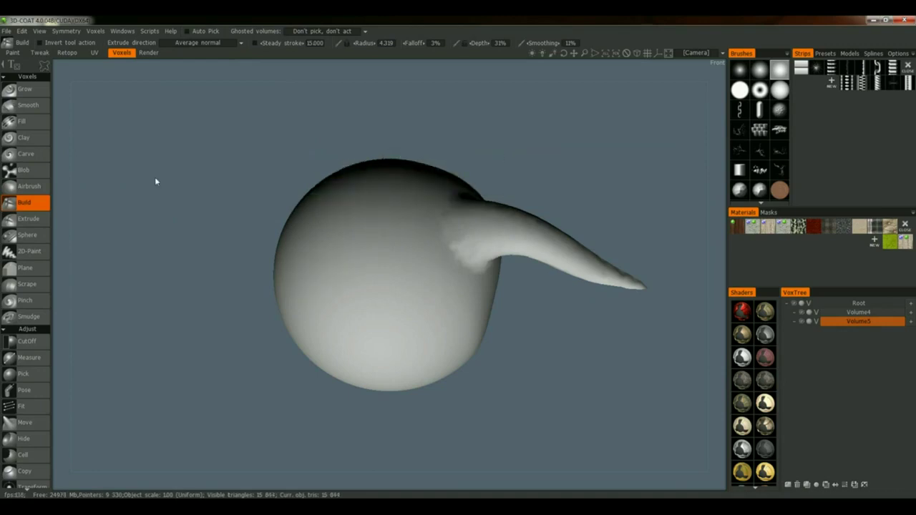
left_click_drag(450, 174, 357, 178)
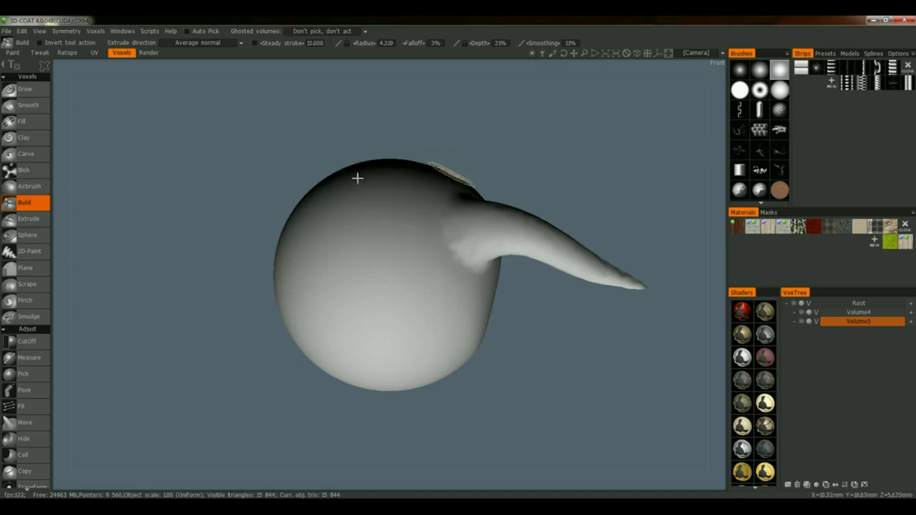
- Try extruding the sphere's top upward with the Extrude tool and a rectangular selection, then undo it
left_click(28, 220)
key("ctrl+z")
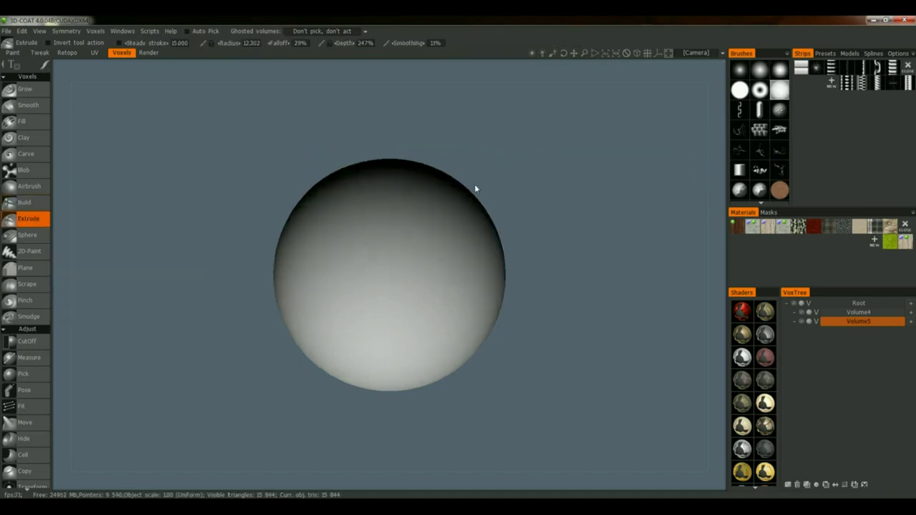
key("space")
left_click(448, 174)
left_click_drag(303, 139, 490, 206)
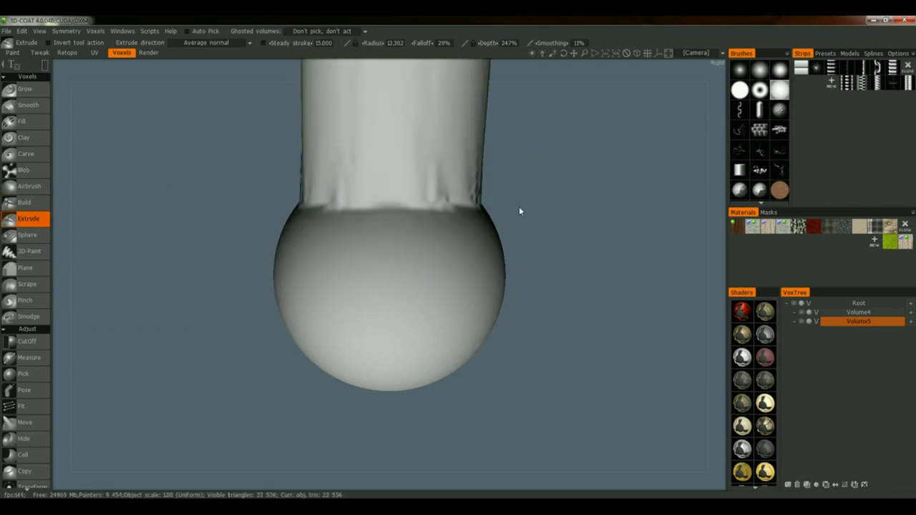
key("ctrl+z")
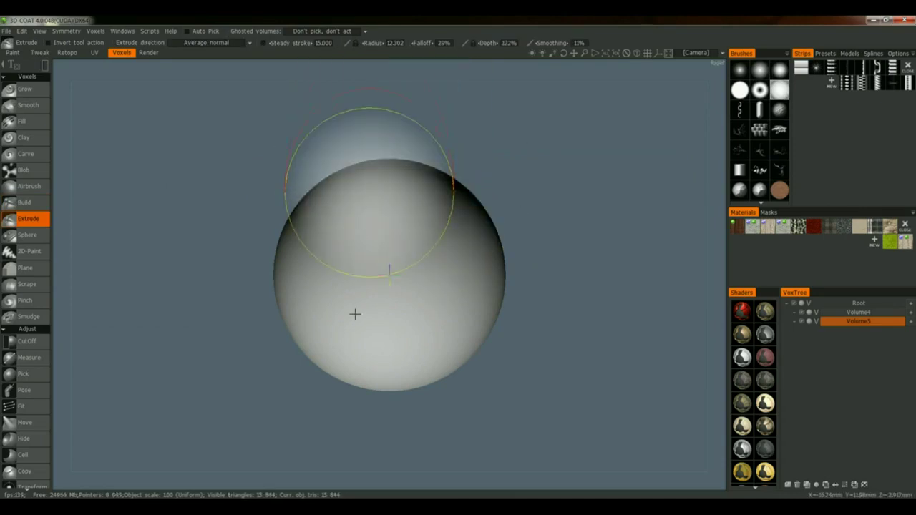
- Set the Extrude radius to 3.979 and depth to 63%, try extruding a rectangular area over the sphere's top, and undo it
right_click_drag(347, 225, 289, 223)
left_click_drag(285, 139, 364, 166)
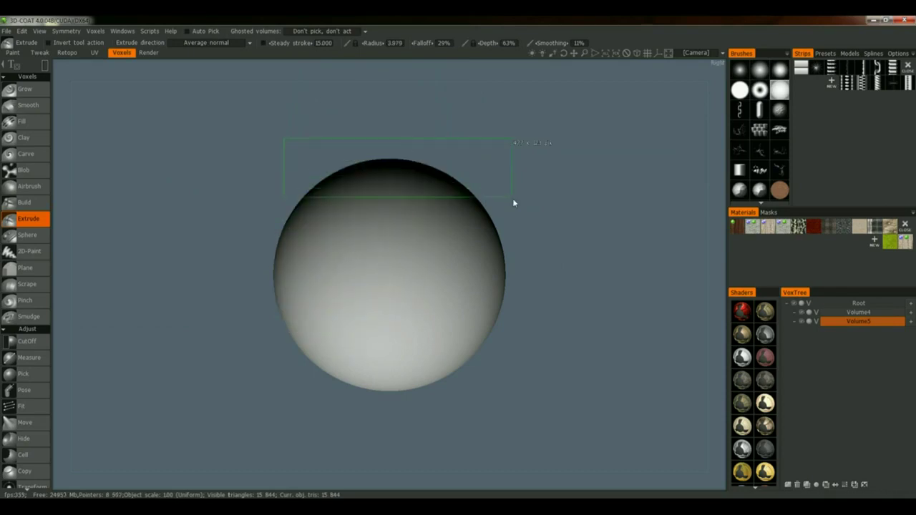
left_click_drag(513, 204, 513, 203)
key("ctrl+z")
- Undo the earlier sculpting and posing changes step by step until the spike is gone and the sphere is plain
key("ctrl+z")
key("ctrl+z")
left_click_drag(439, 207, 433, 207, "alt+shift")
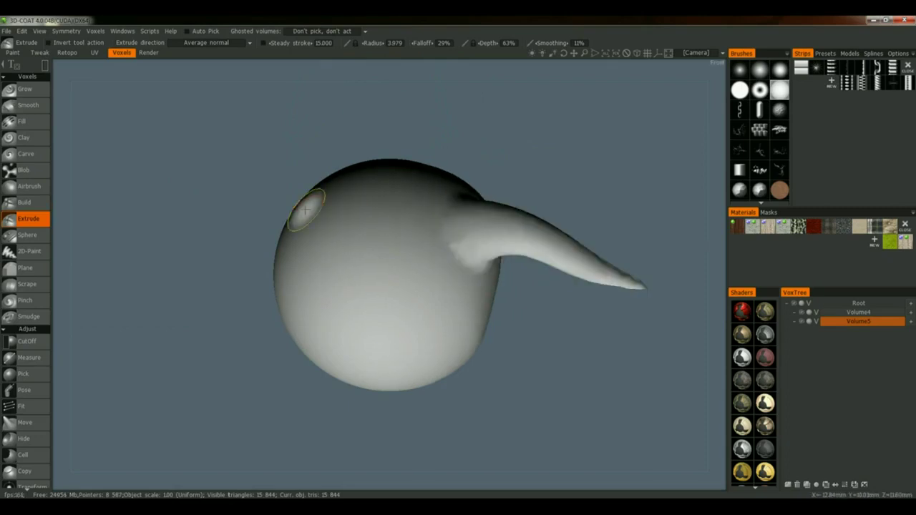
key("ctrl+z")
key("ctrl+z")
key("ctrl+z")
key("ctrl+z")
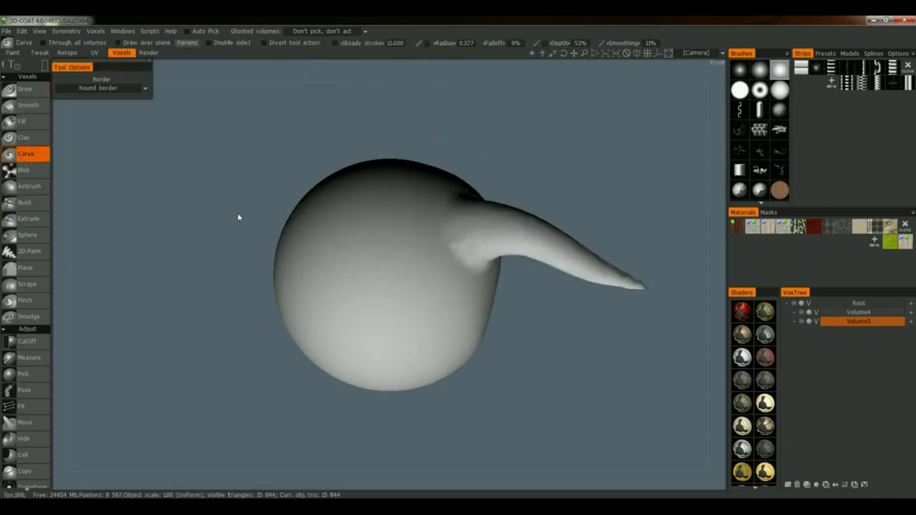
key("ctrl+z")
key("ctrl+z")
key("ctrl+z")
key("ctrl+z")
key("ctrl+z")
key("ctrl+z")
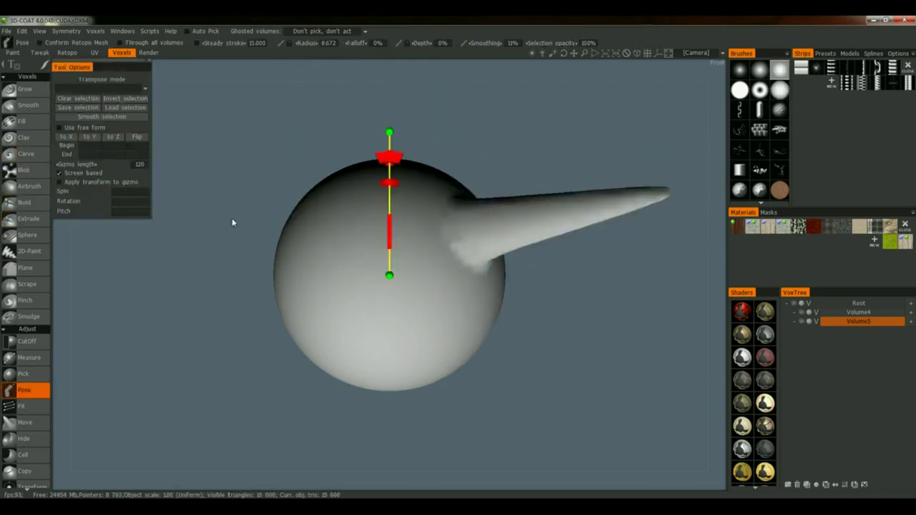
key("g")
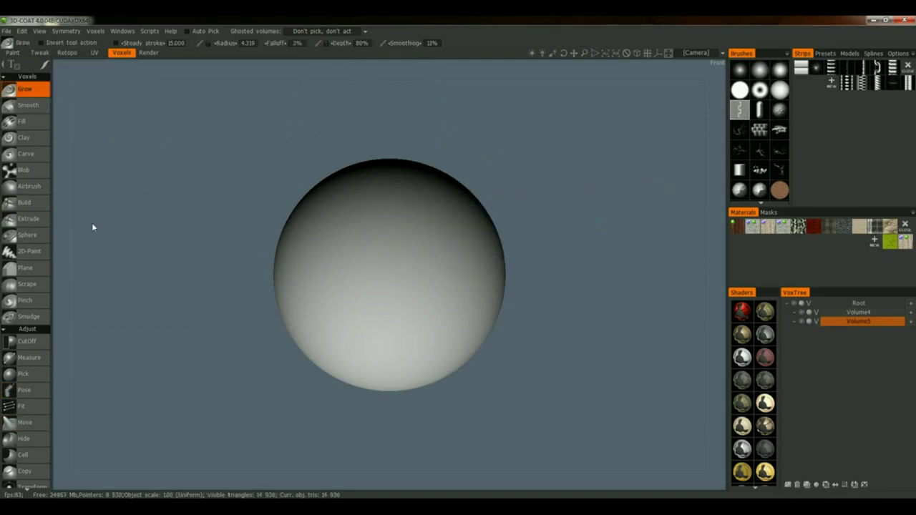
- Try adding a raised stroke and a single dab on the sphere's front with the Sphere tool, then undo them
left_click(30, 244)
left_click_drag(315, 226, 409, 209)
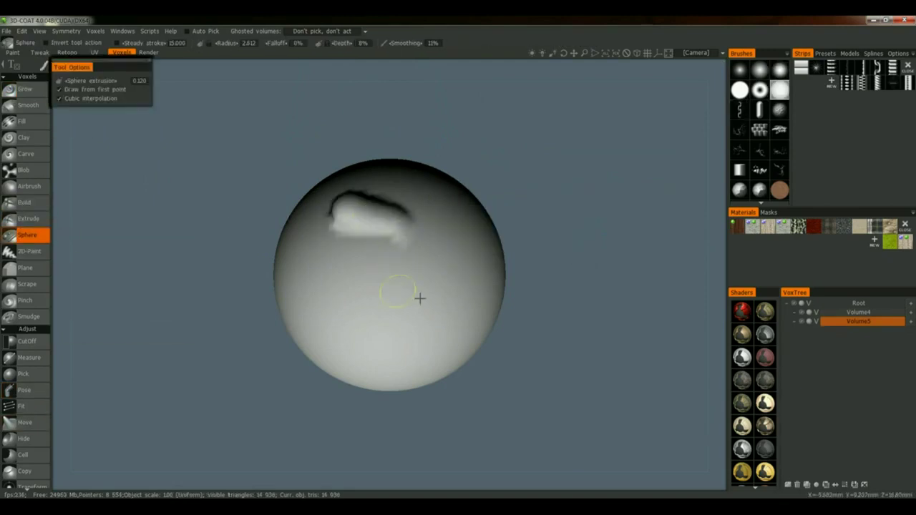
left_click(311, 250)
key("ctrl+z")
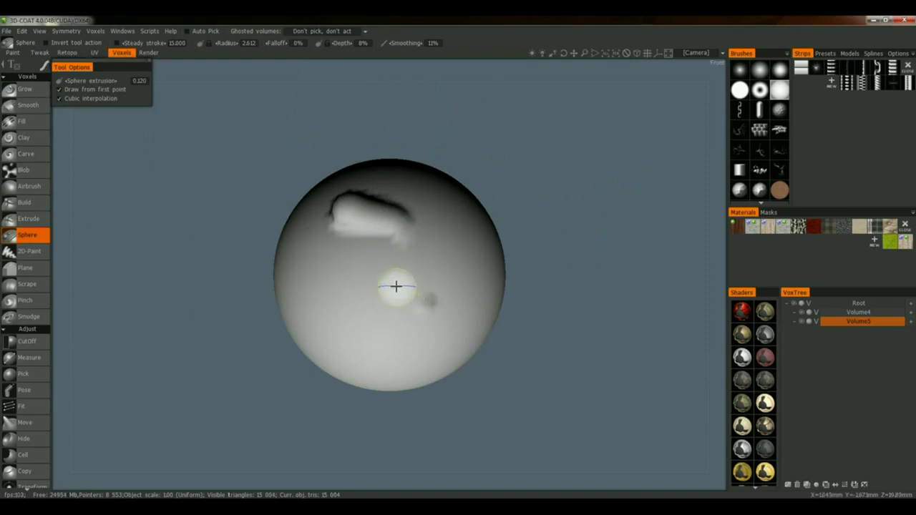
key("ctrl+z")
- Draw a closed spline with five points on the sphere's front using the Sphere tool's closed-spline stroke mode
key("e")
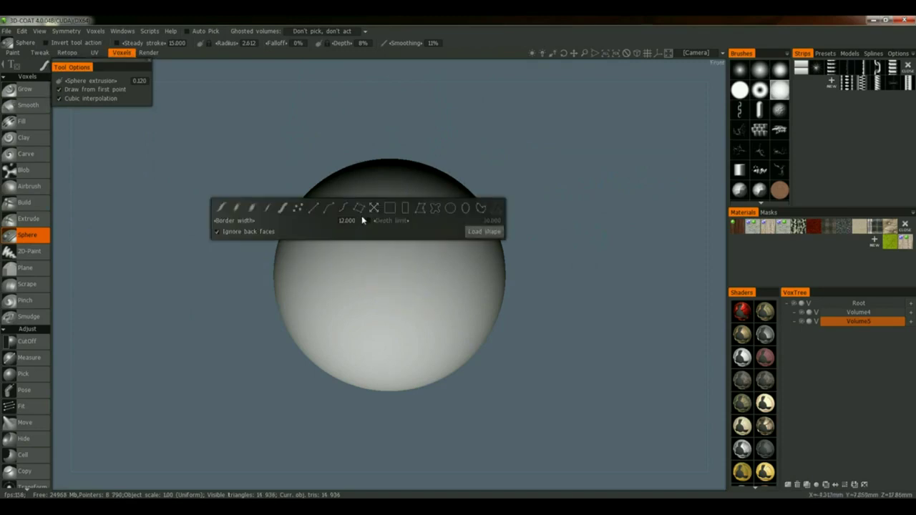
left_click(404, 210)
key("e")
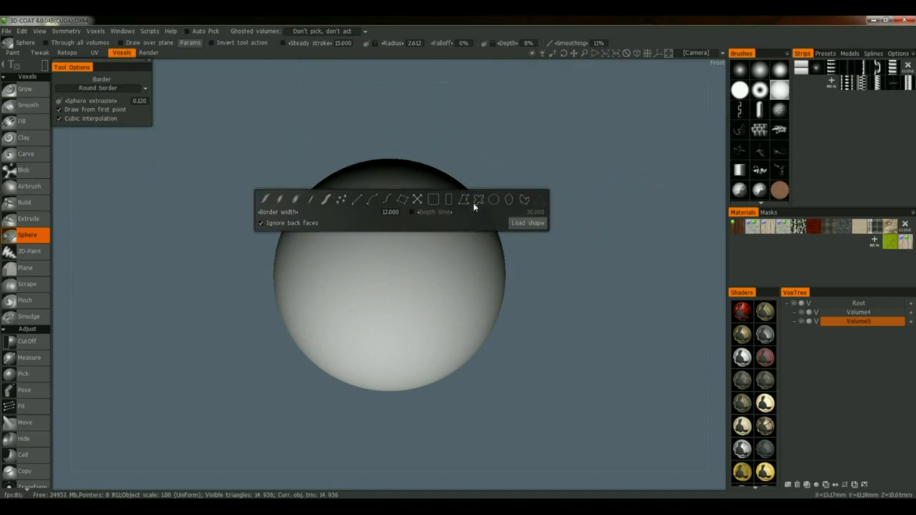
left_click(519, 199)
left_click(312, 224)
left_click(390, 224)
left_click(423, 256)
left_click(450, 323)
left_click(402, 363)
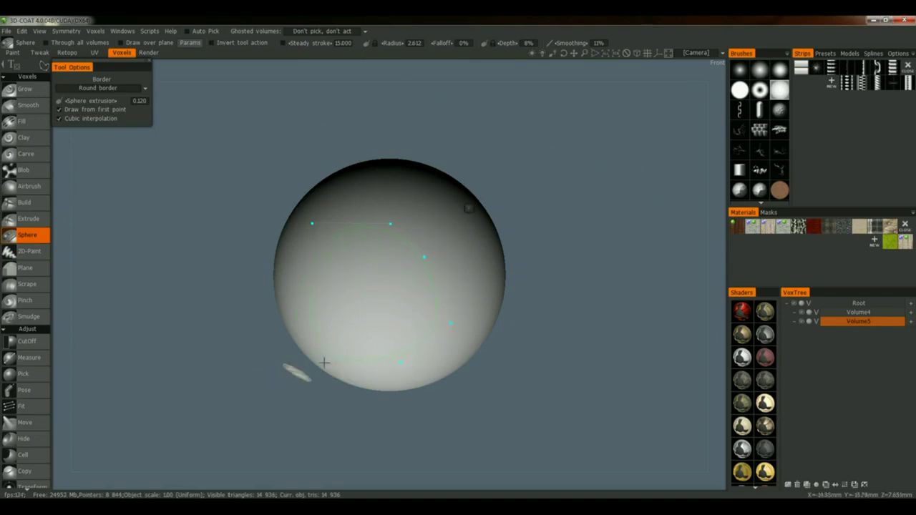
- Reshape the closed spline by moving its lower and upper points, and apply it to raise the enclosed area
right_click(480, 205)
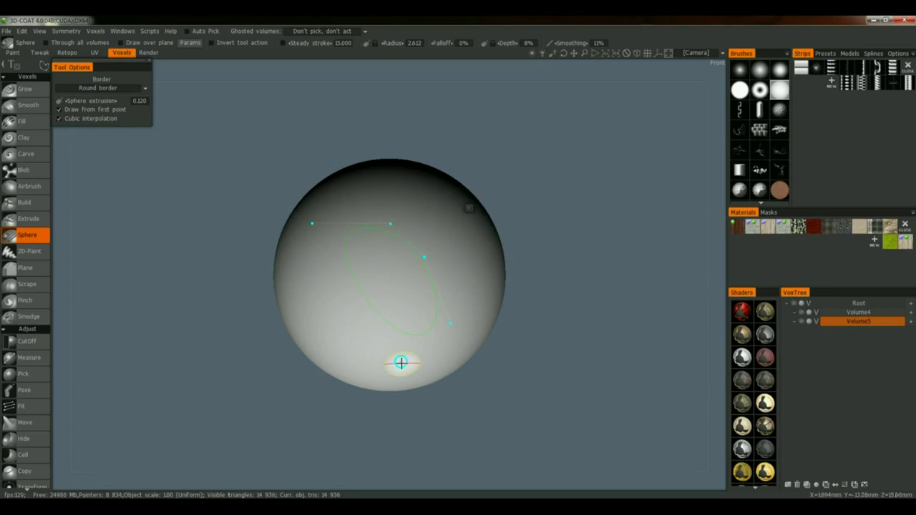
left_click_drag(393, 358, 360, 335)
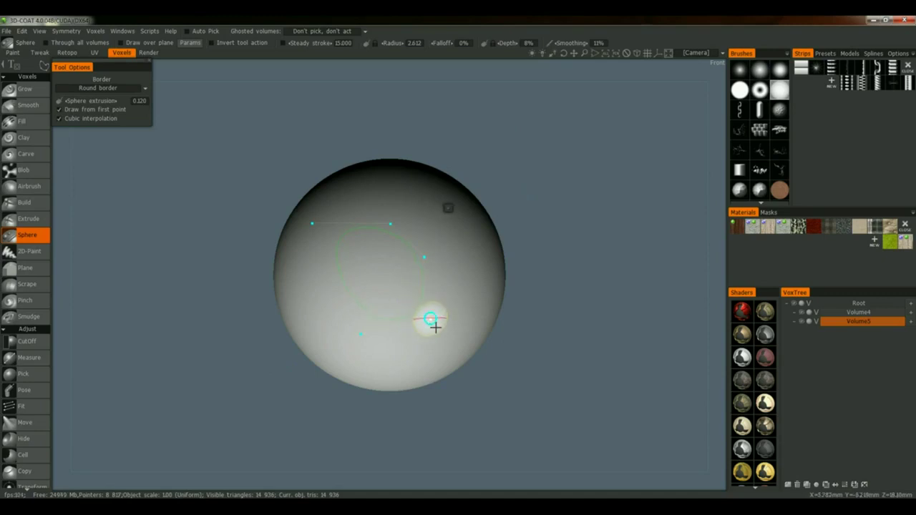
left_click(411, 299)
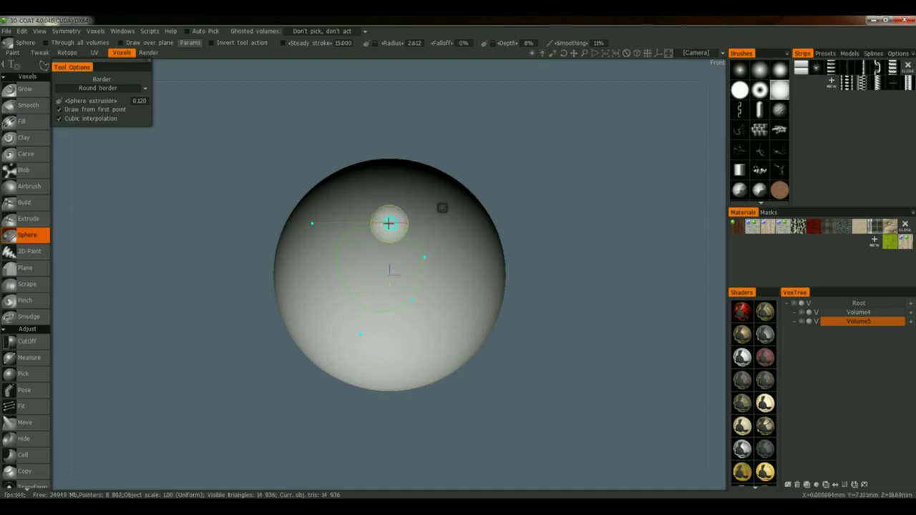
left_click_drag(392, 223, 386, 211)
key("Return")
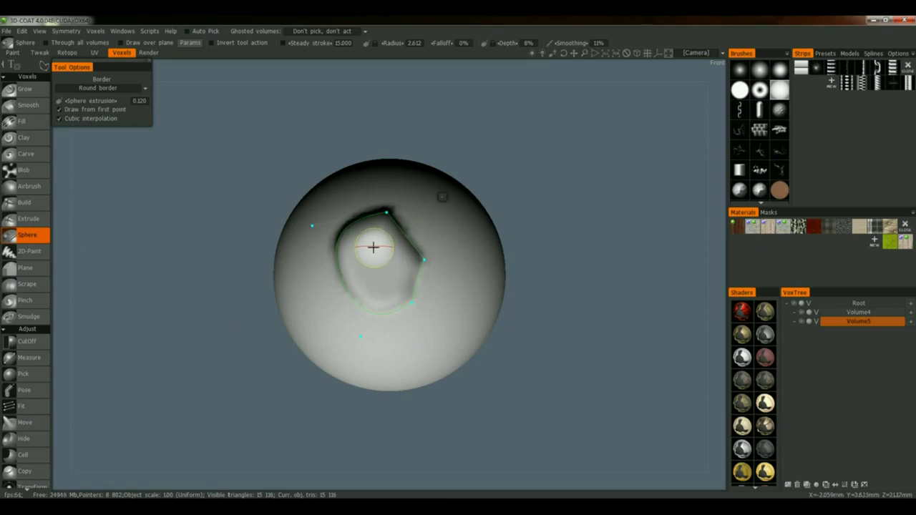
- Shift the whole spline slightly on the sphere and flip it horizontally
mouse_move(373, 248)
left_mouse_down()
mouse_move(415, 241)
mouse_move(370, 313)
mouse_move(367, 251)
left_mouse_up()
right_click(438, 211)
left_click(443, 222)
right_click(440, 211)
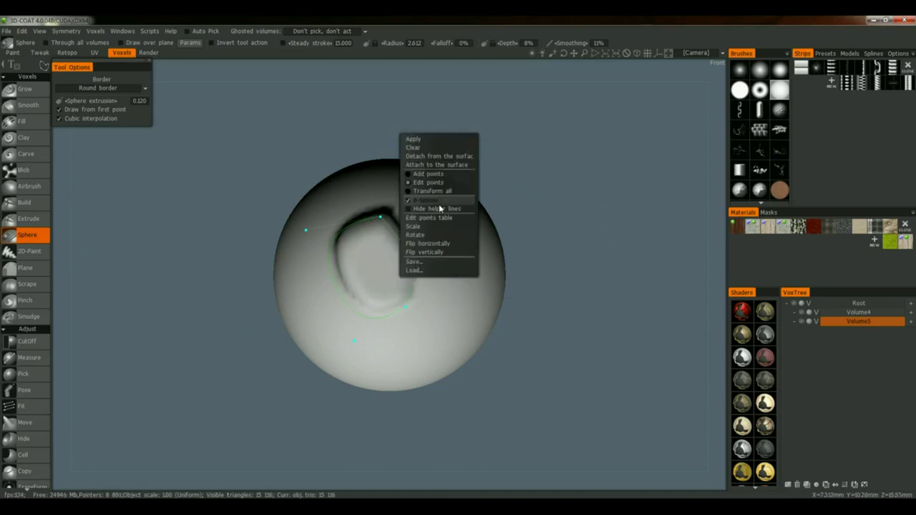
left_click(435, 244)
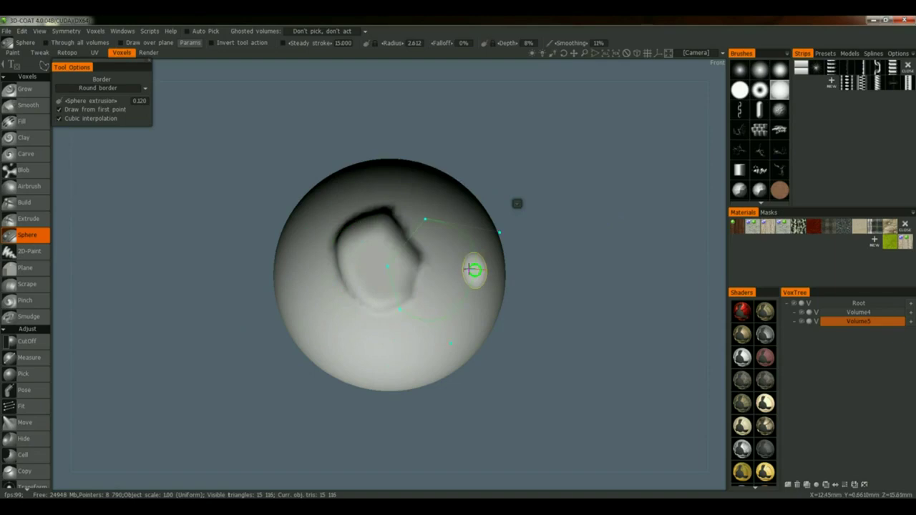